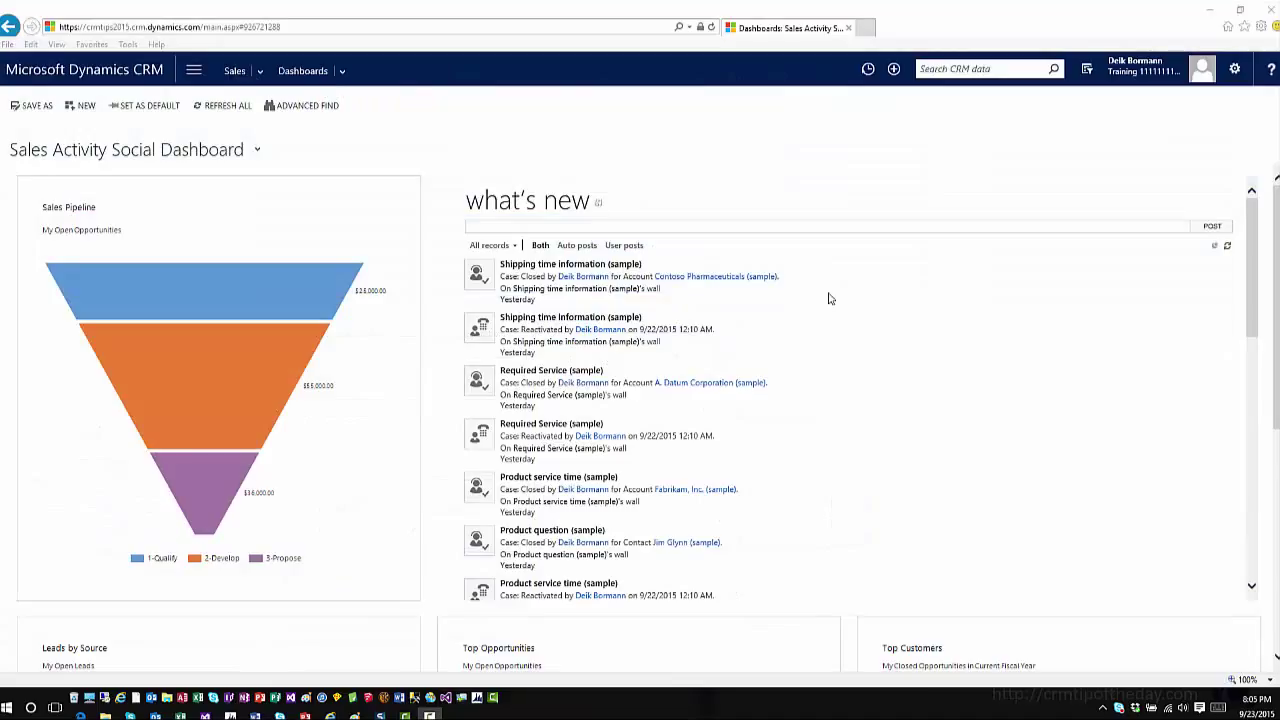
Open the list of themes from the Customizations area of Settings
{"action": "left_click", "coordinate": [198, 76]}
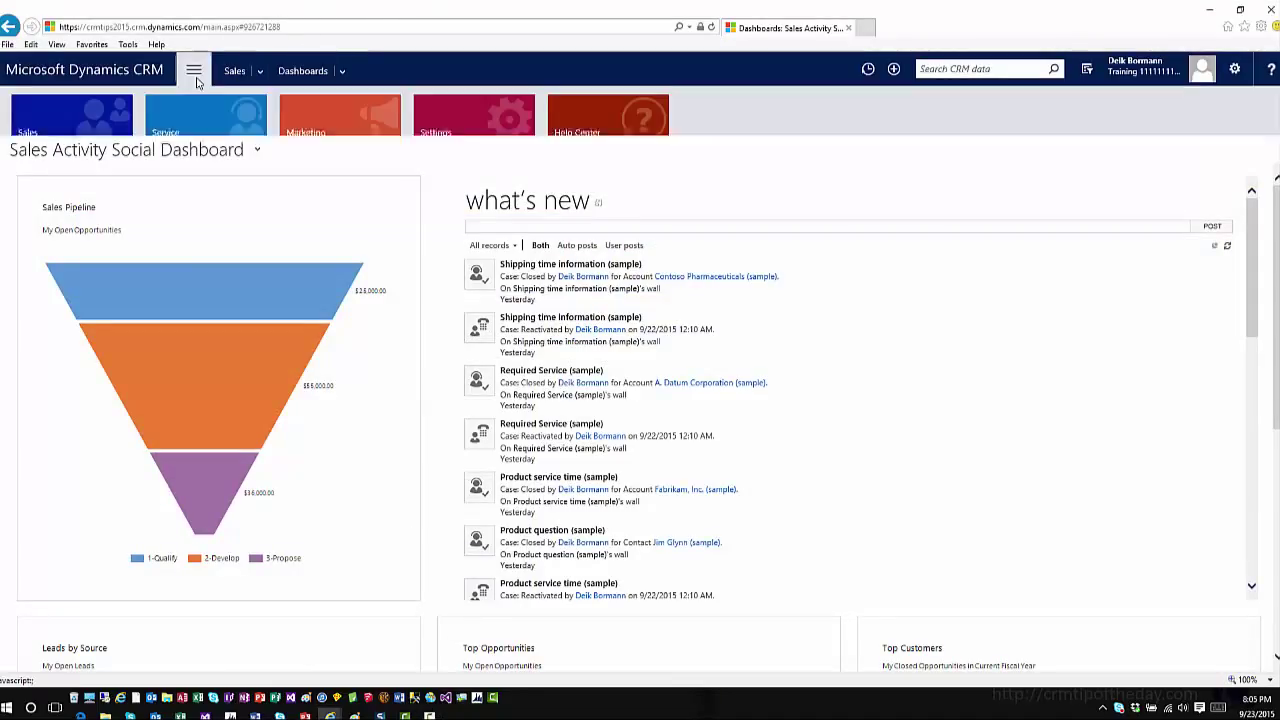
{"action": "left_click", "coordinate": [458, 139]}
{"action": "left_click", "coordinate": [215, 199]}
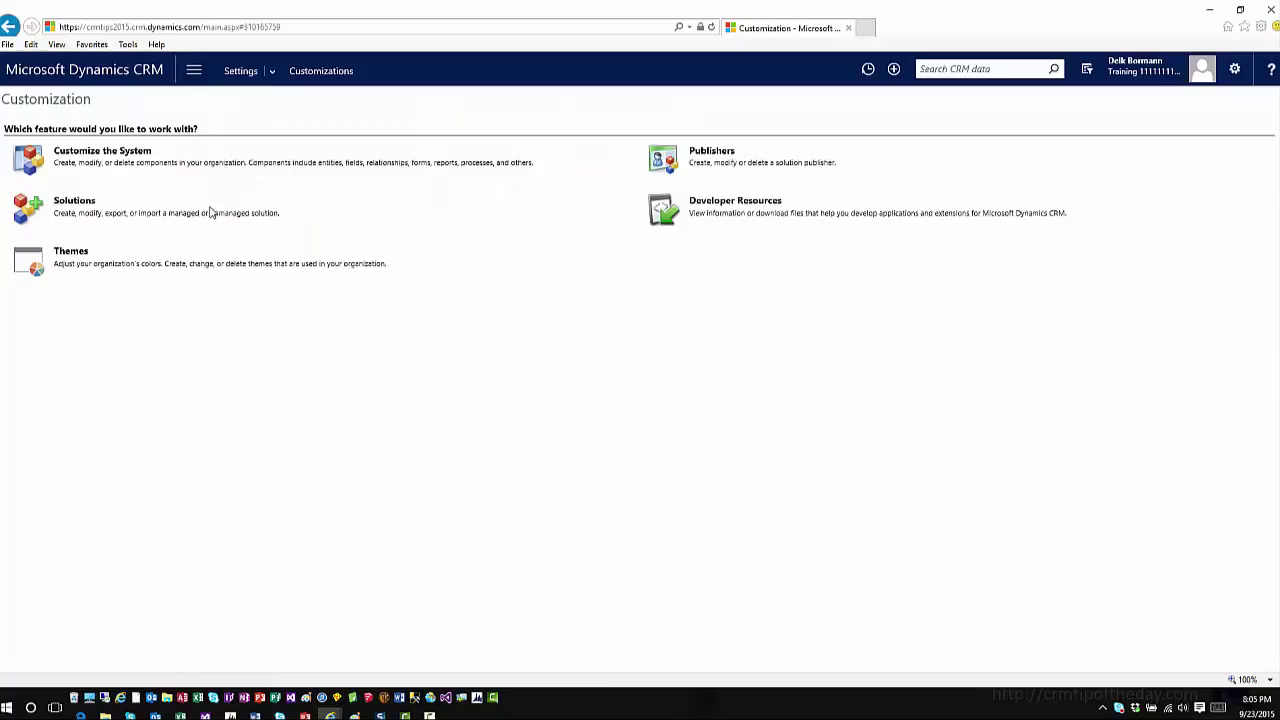
{"action": "left_click", "coordinate": [84, 259]}
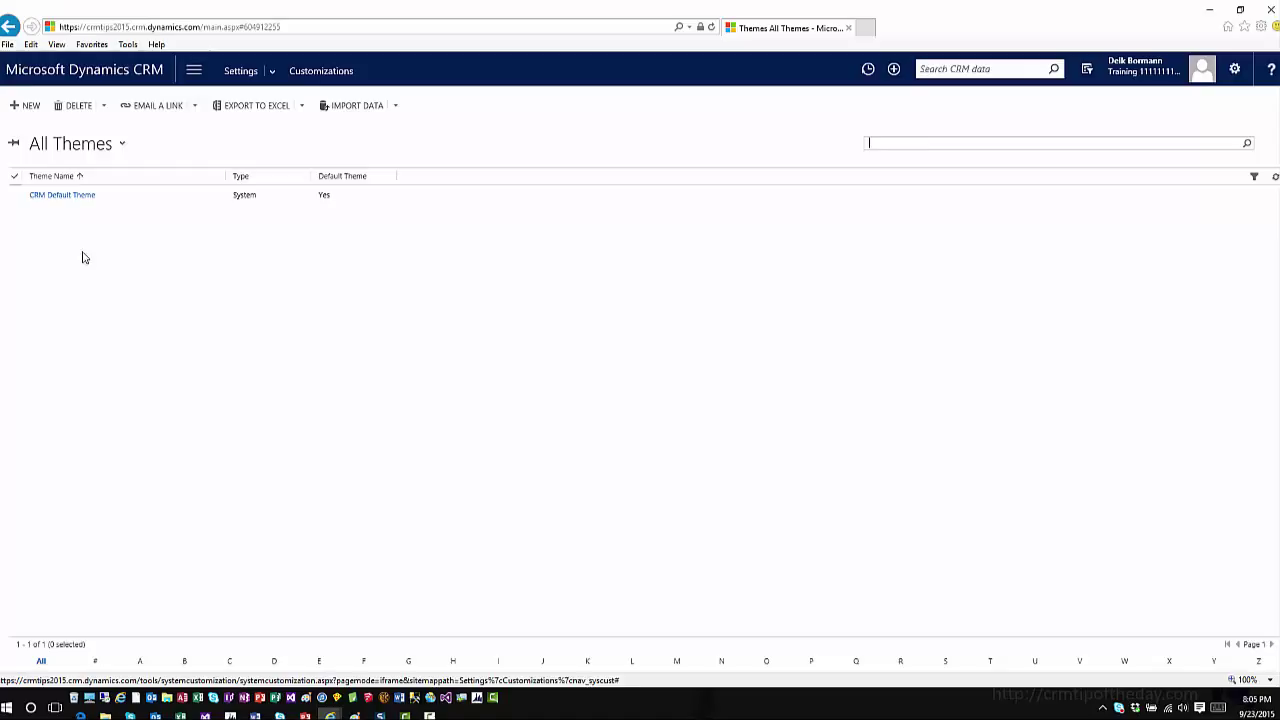
Clone the CRM Default Theme and name the copy "Tip of the Day Theme"
{"action": "left_click", "coordinate": [71, 199]}
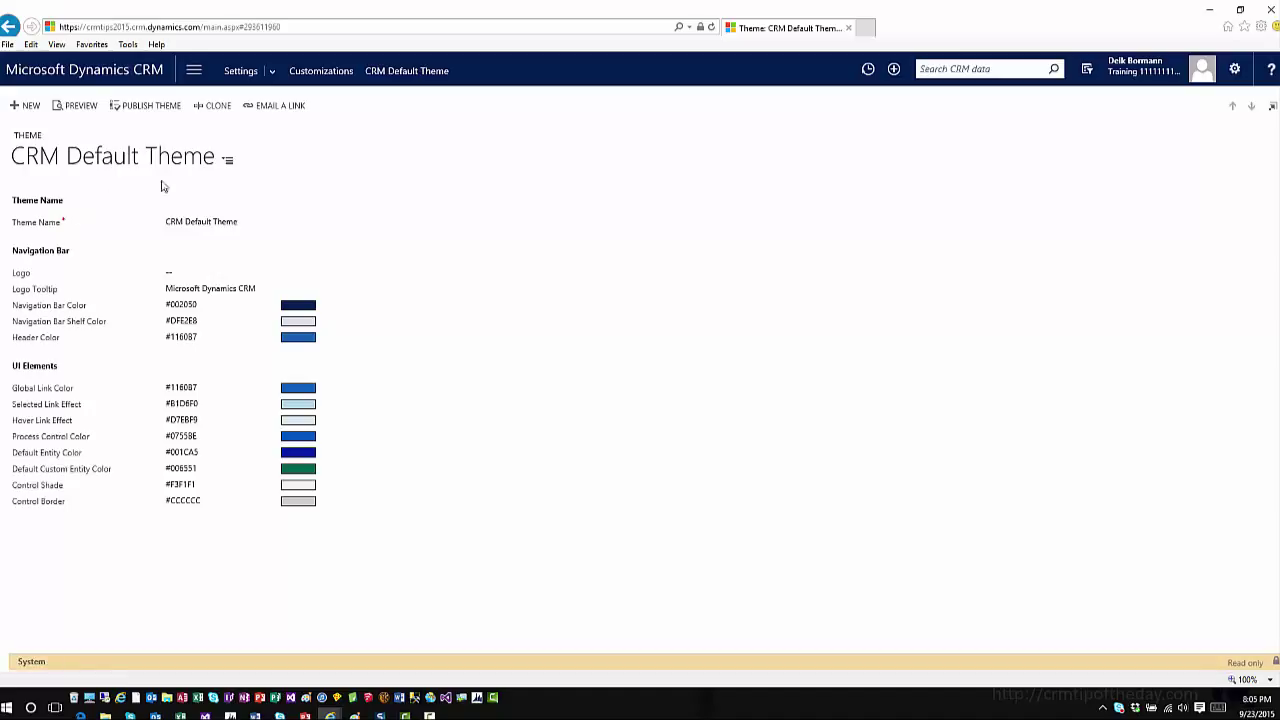
{"action": "left_click", "coordinate": [212, 106]}
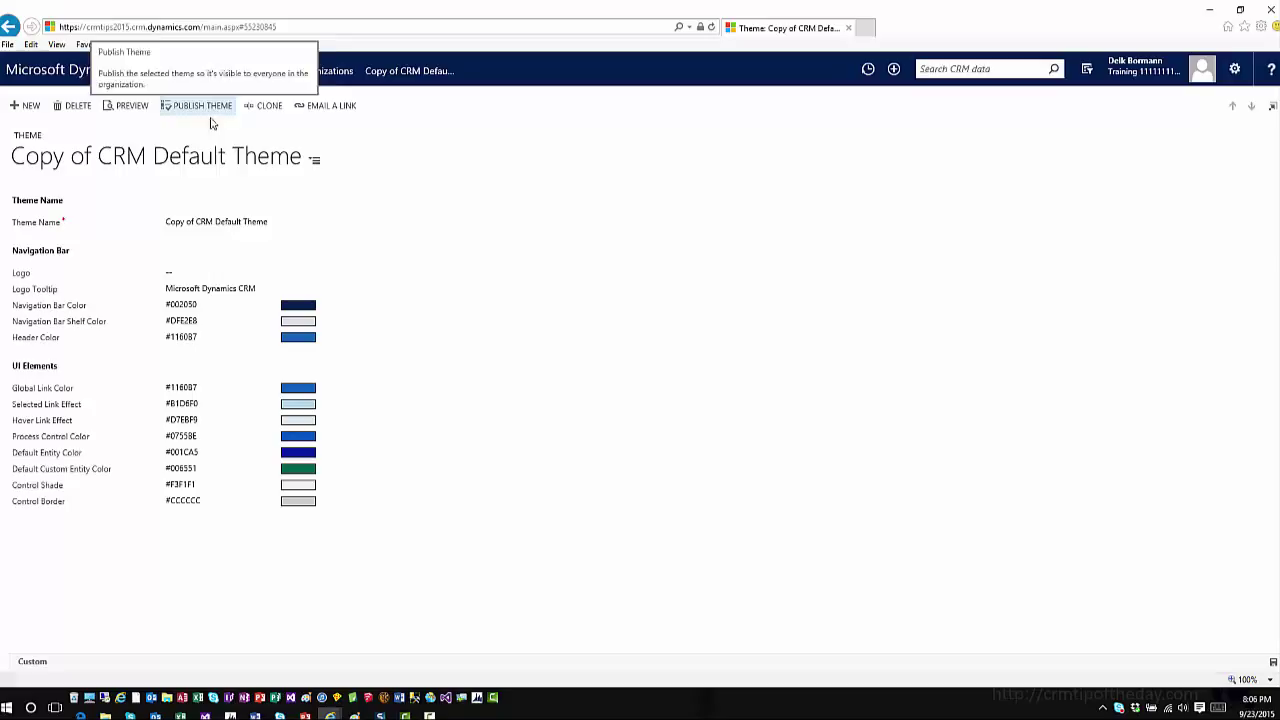
{"action": "left_click", "coordinate": [174, 226]}
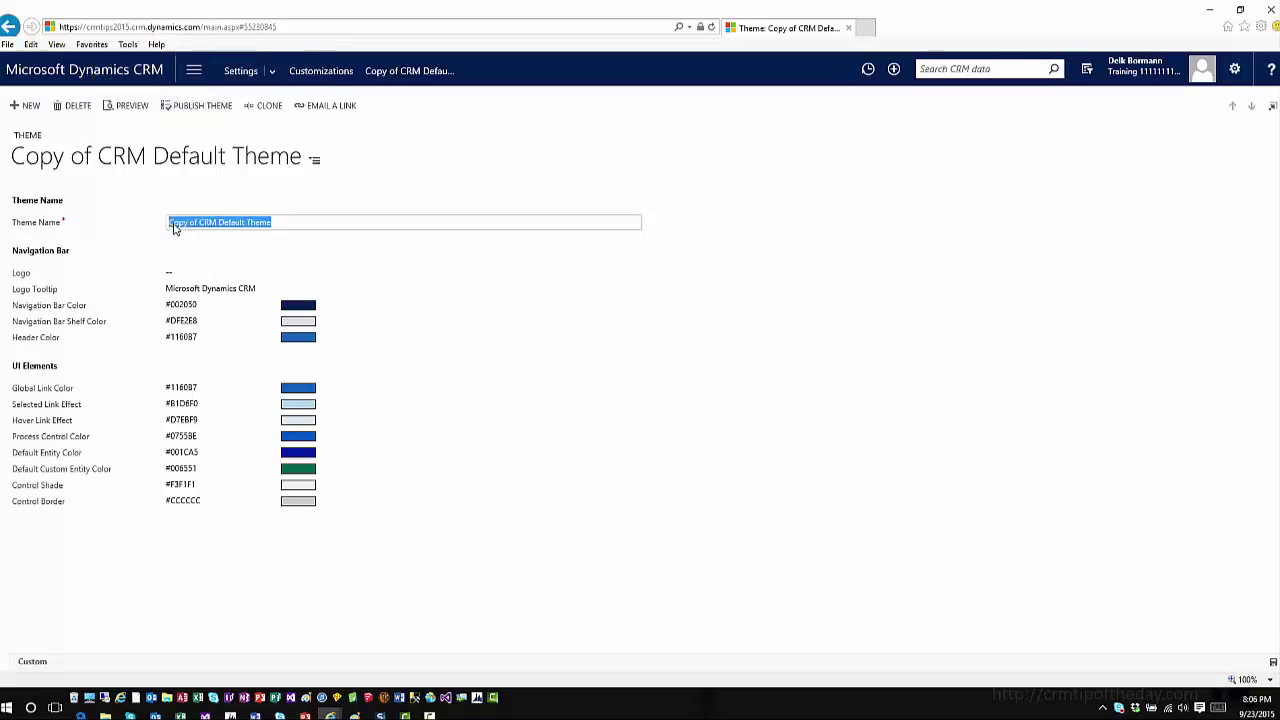
{"action": "type", "text": "Tip of the Day"}
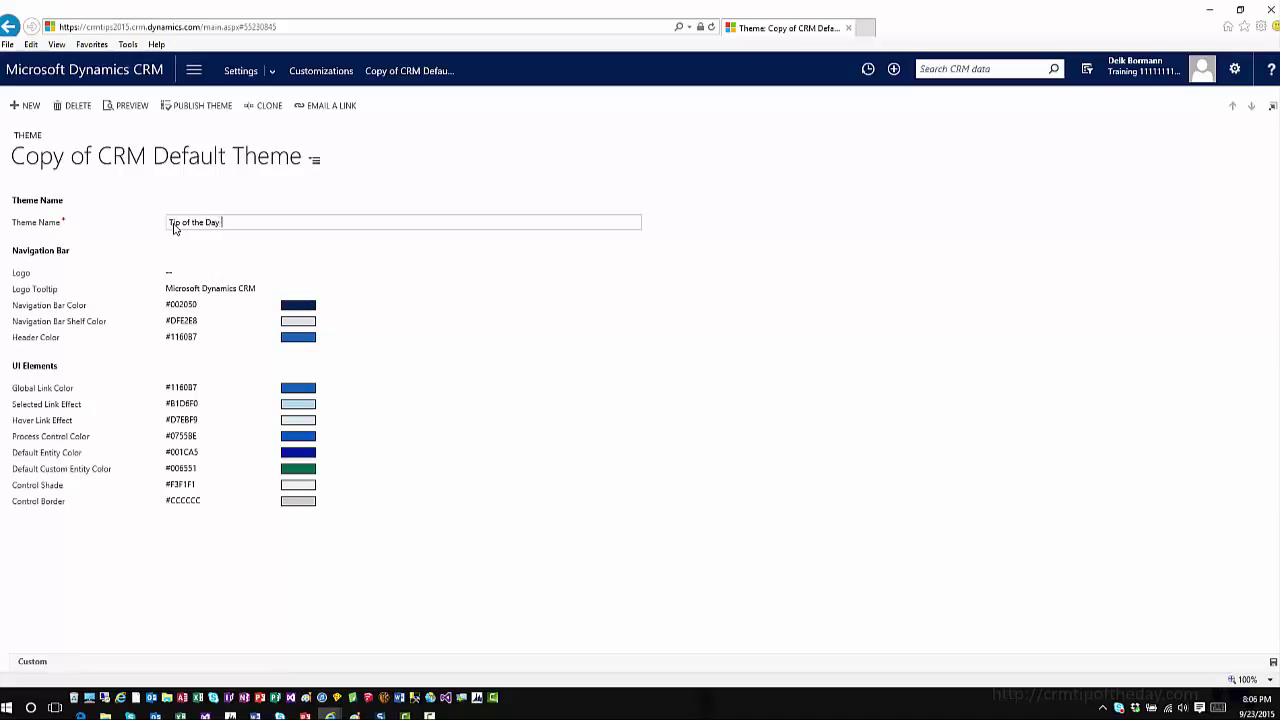
{"action": "type", "text": " Theme"}
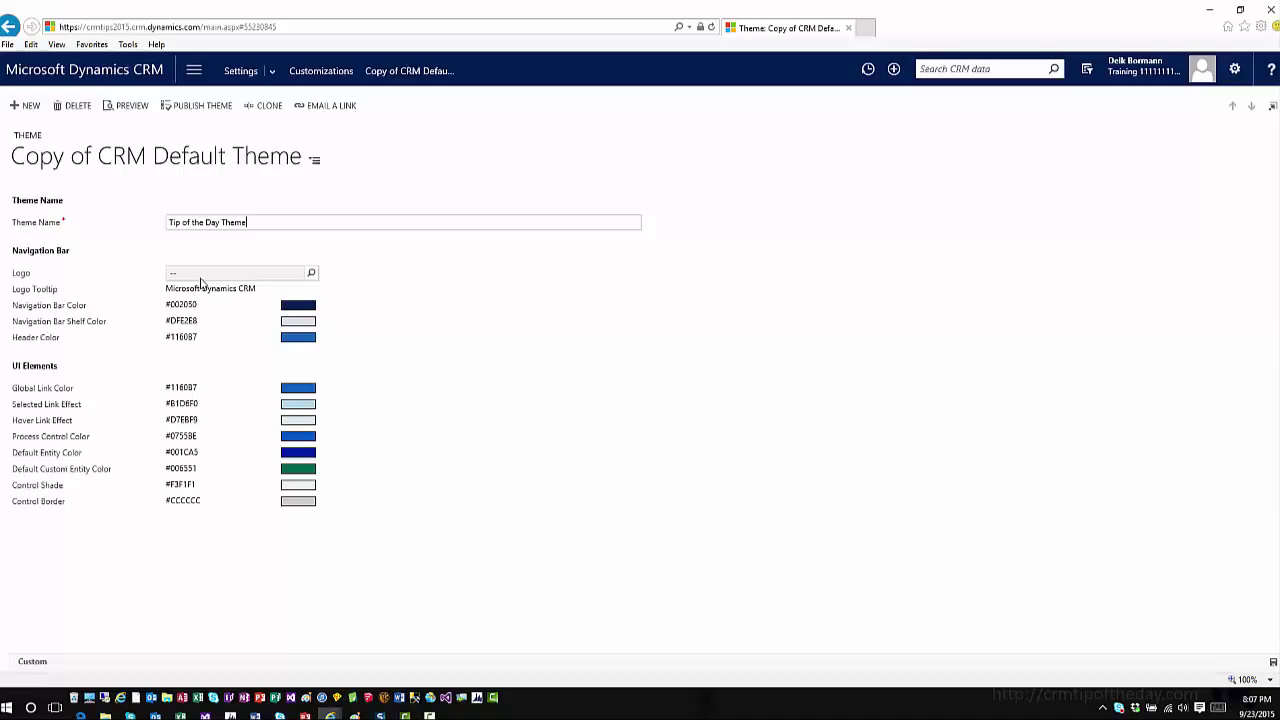
Look up "tod" for the theme's logo, choose tod_TOD2, and save the theme
{"action": "left_click", "coordinate": [311, 276]}
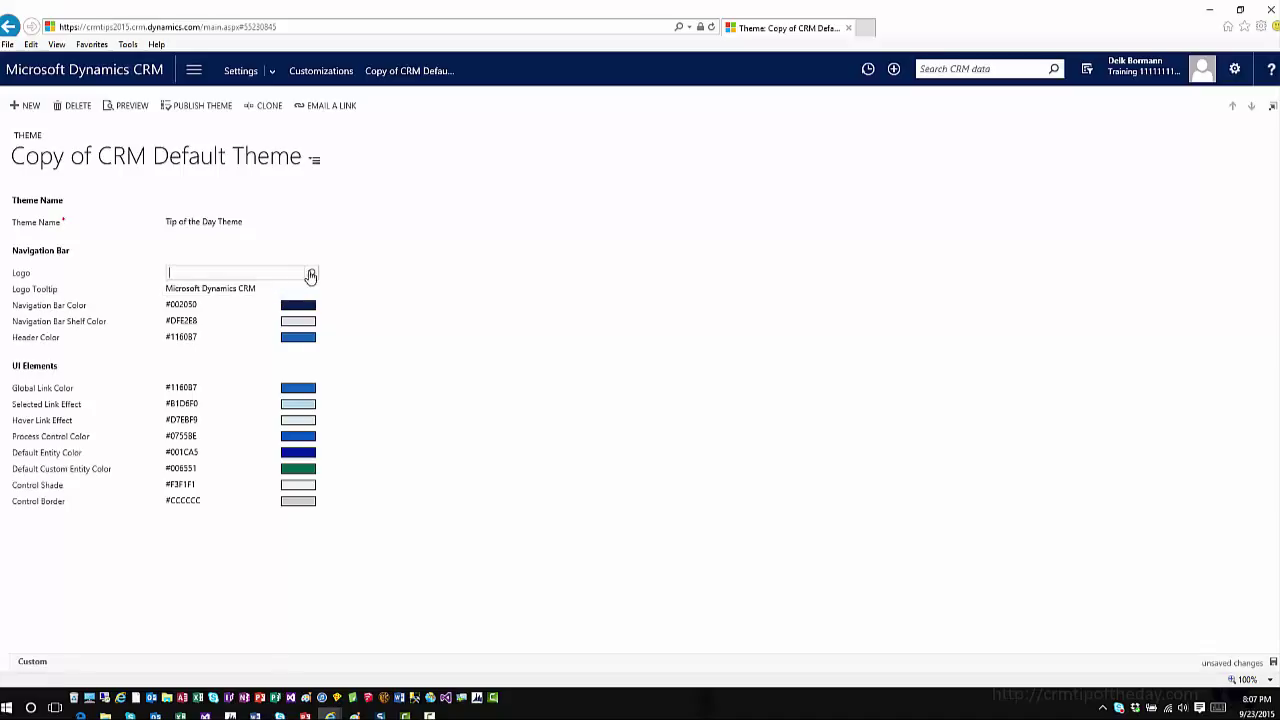
{"action": "type", "text": "tod"}
{"action": "left_click", "coordinate": [310, 273]}
{"action": "left_click", "coordinate": [248, 317]}
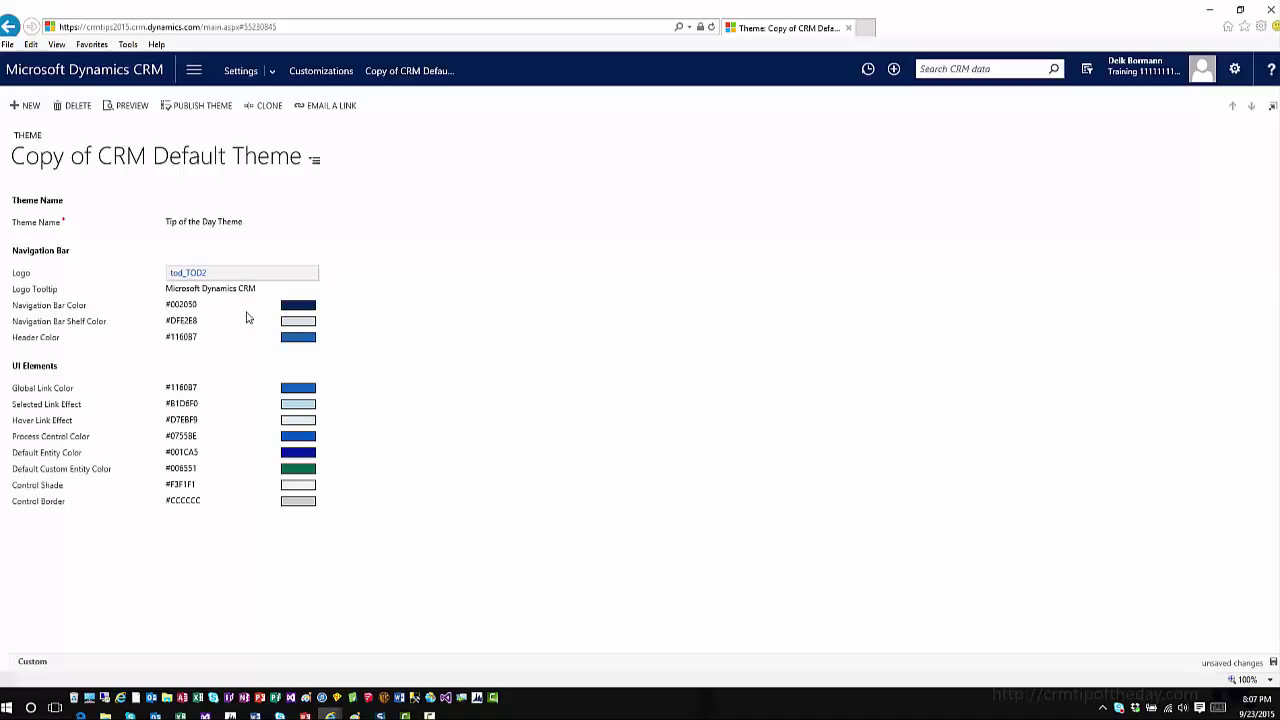
{"action": "key", "text": "ctrl+s"}
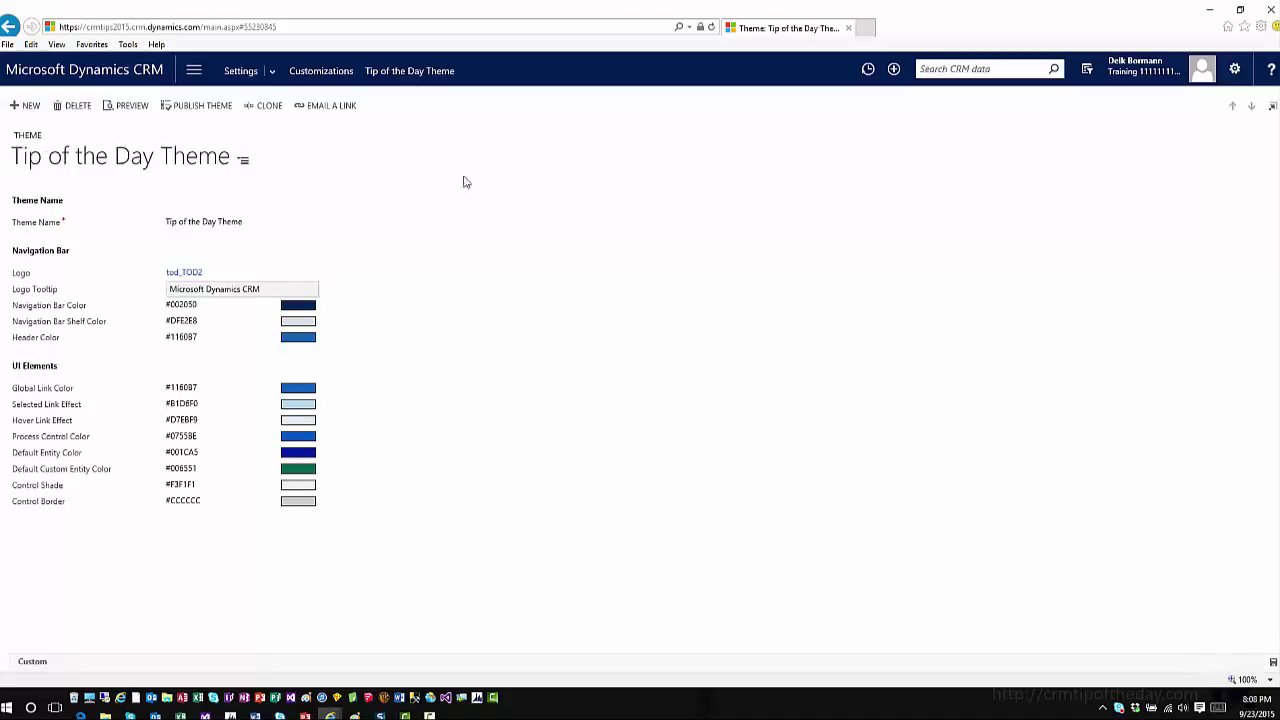
Set the theme's logo tooltip to "CRM Tip of the Day"
{"action": "left_click", "coordinate": [269, 293]}
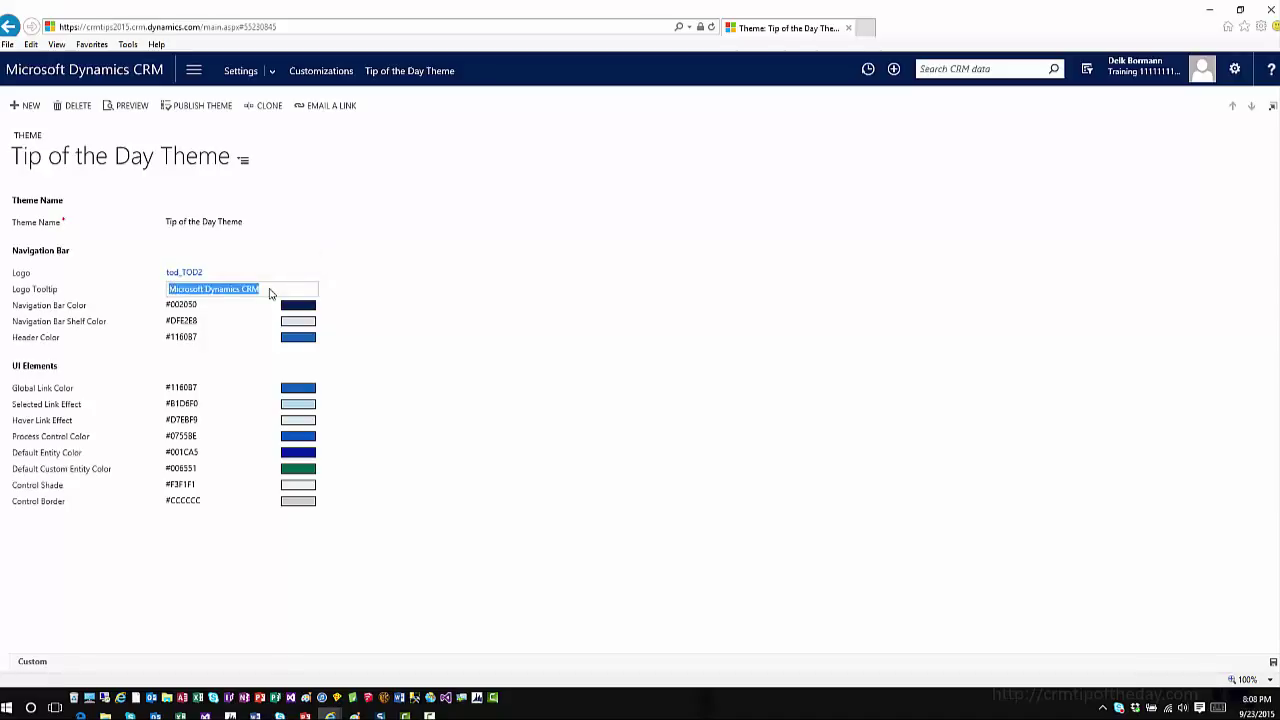
{"action": "type", "text": "CRM Tip"}
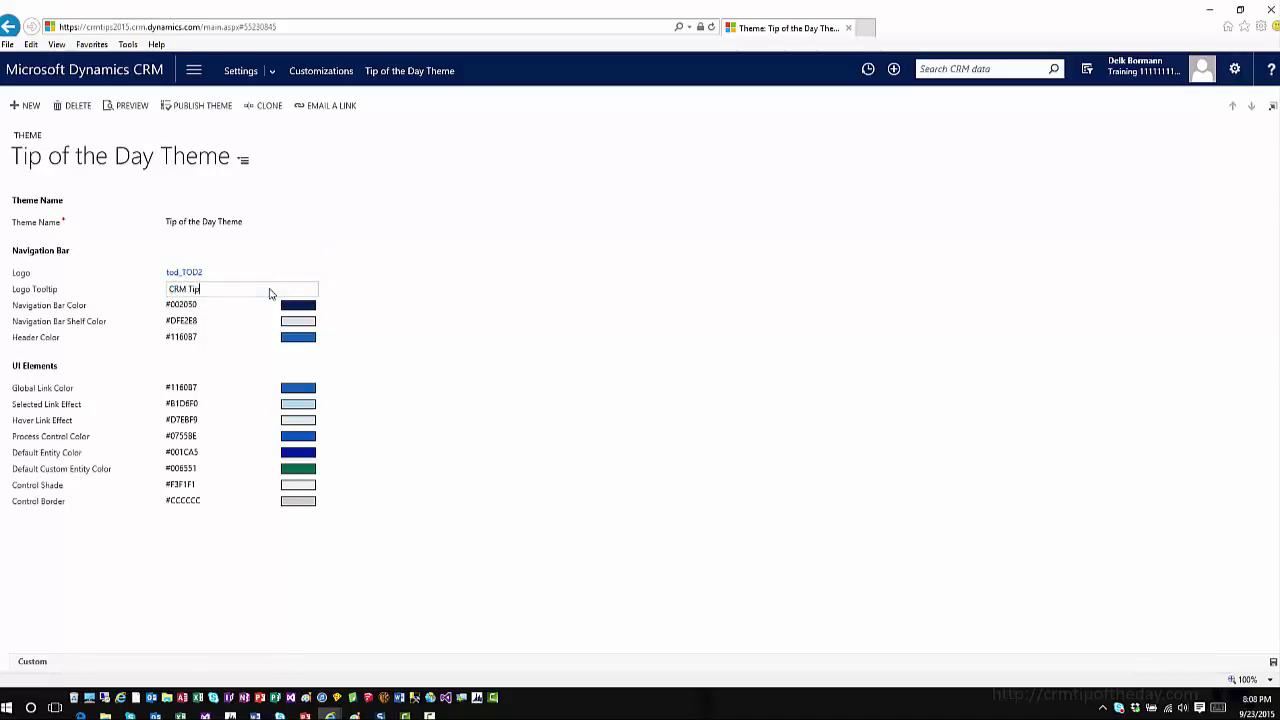
{"action": "type", "text": " of the Day"}
Set the theme's navigation bar color to 000000 and its header color to 999999
{"action": "left_click", "coordinate": [227, 310]}
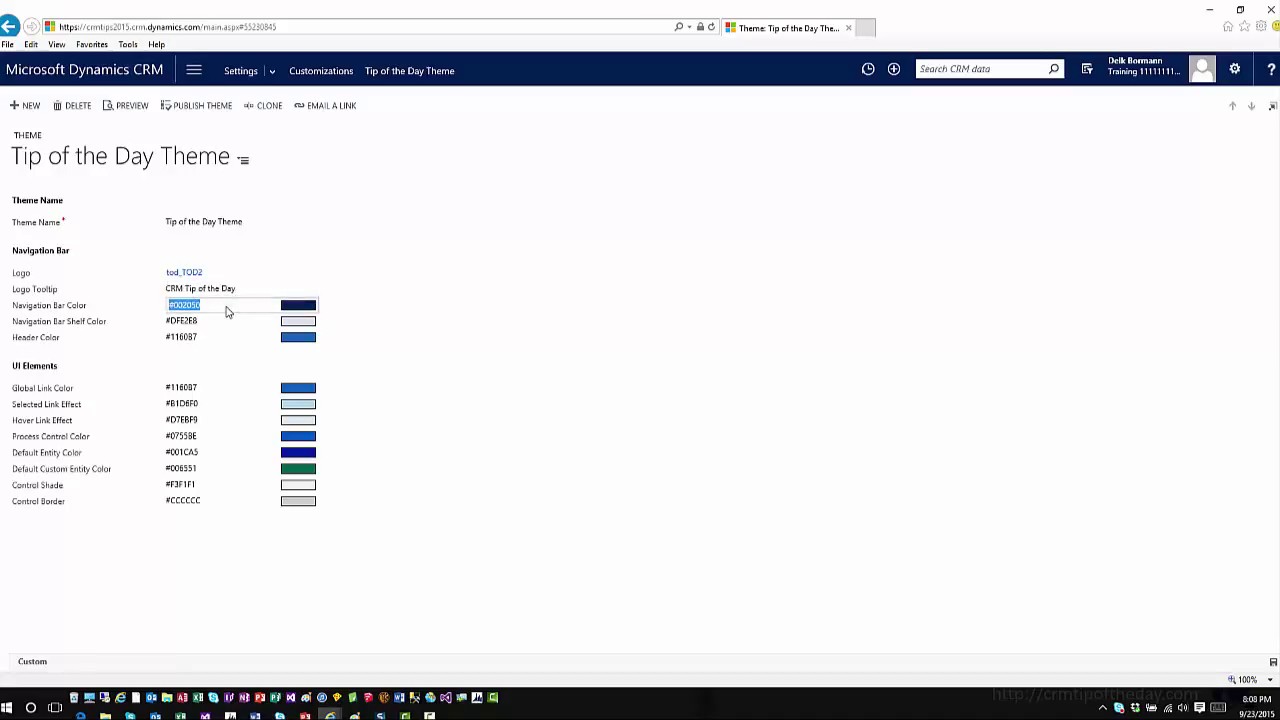
{"action": "type", "text": "000000"}
{"action": "key", "text": "Tab"}
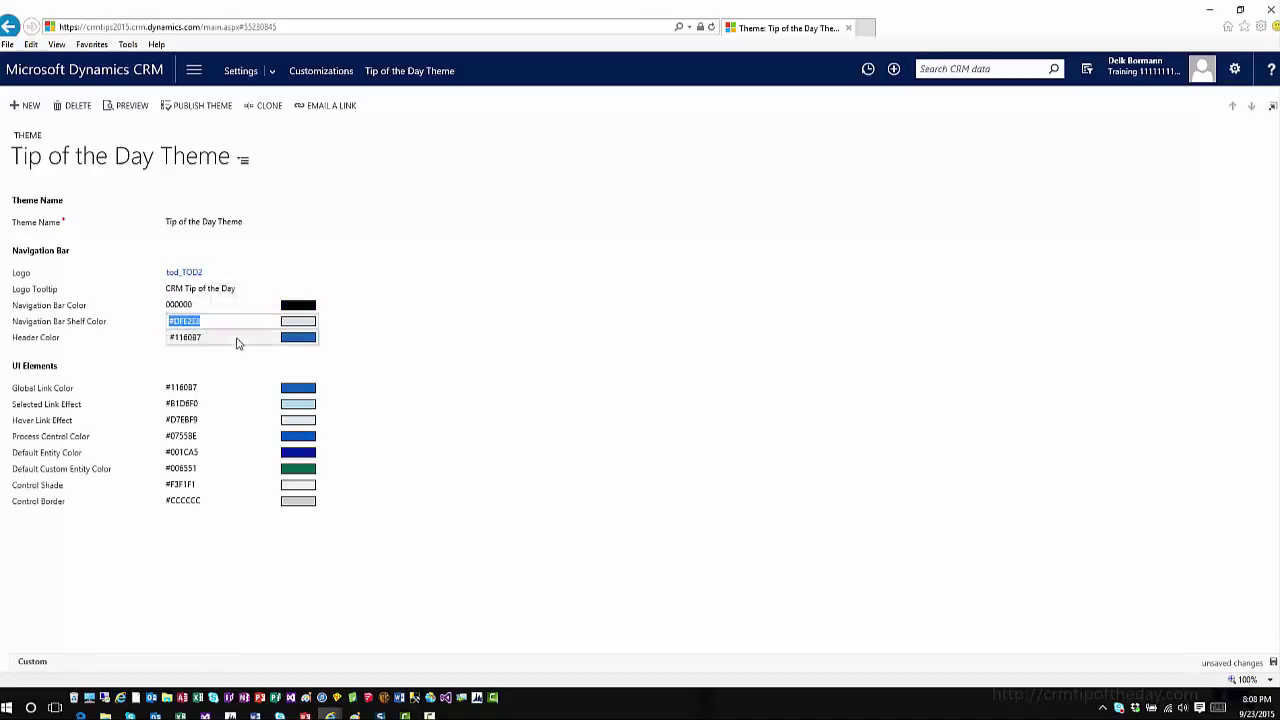
{"action": "left_click", "coordinate": [228, 340]}
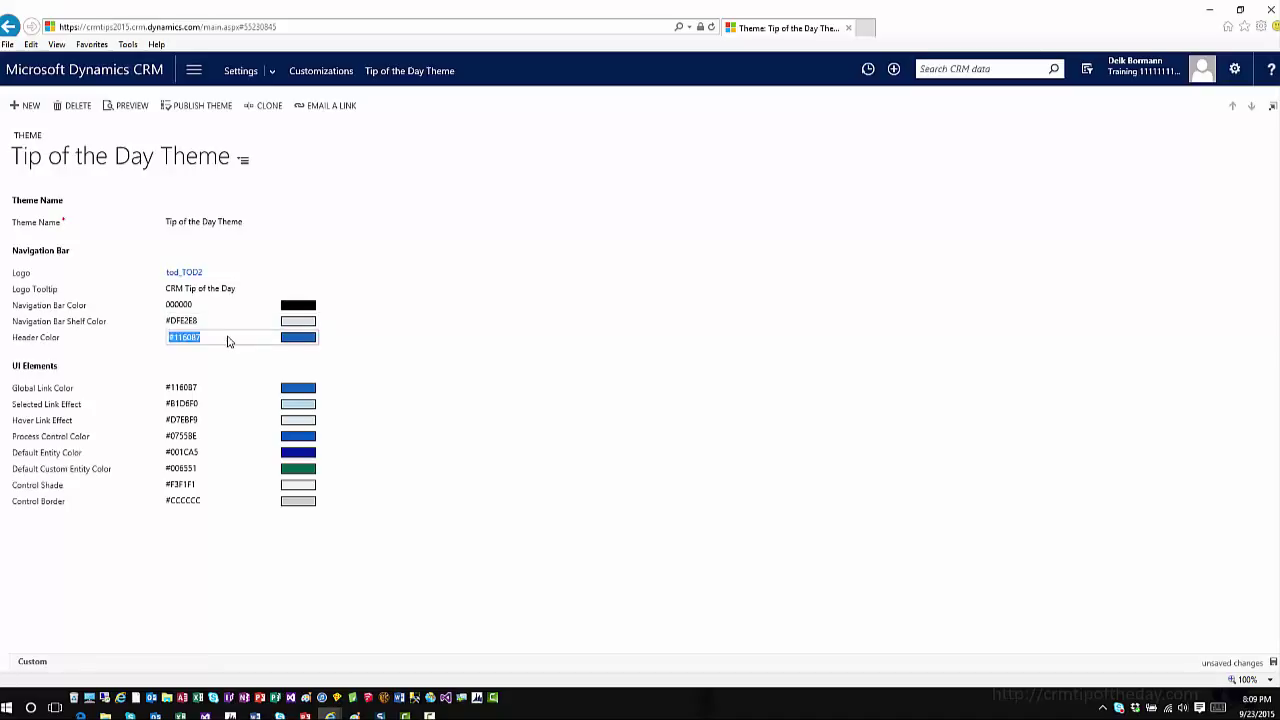
{"action": "type", "text": "99999"}
{"action": "key", "text": "Tab"}
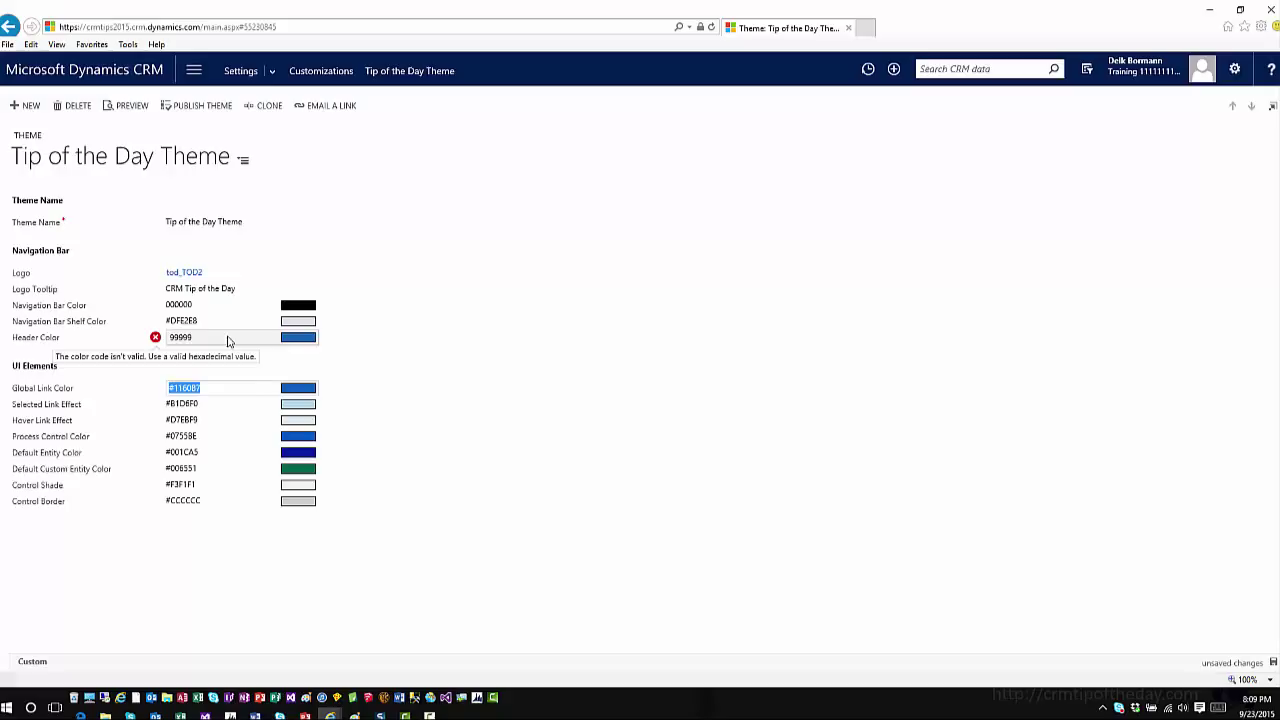
{"action": "left_click", "coordinate": [222, 341]}
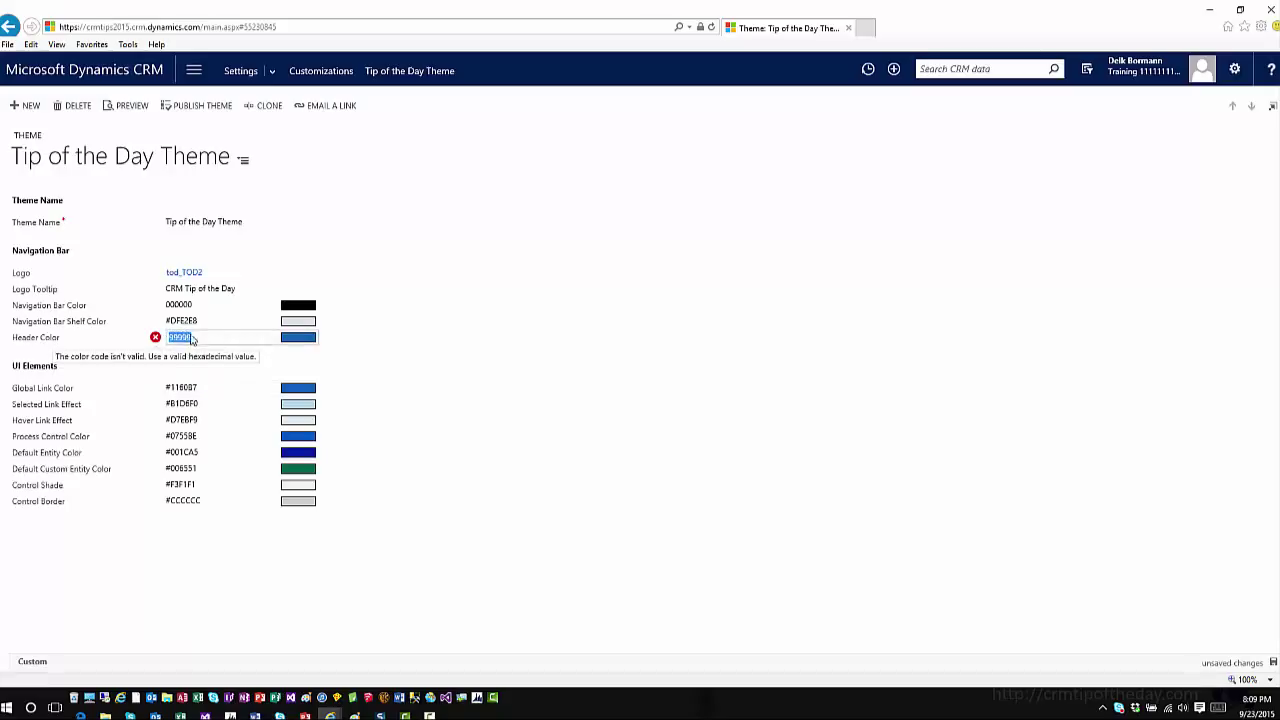
{"action": "type", "text": "9"}
{"action": "key", "text": "Tab"}
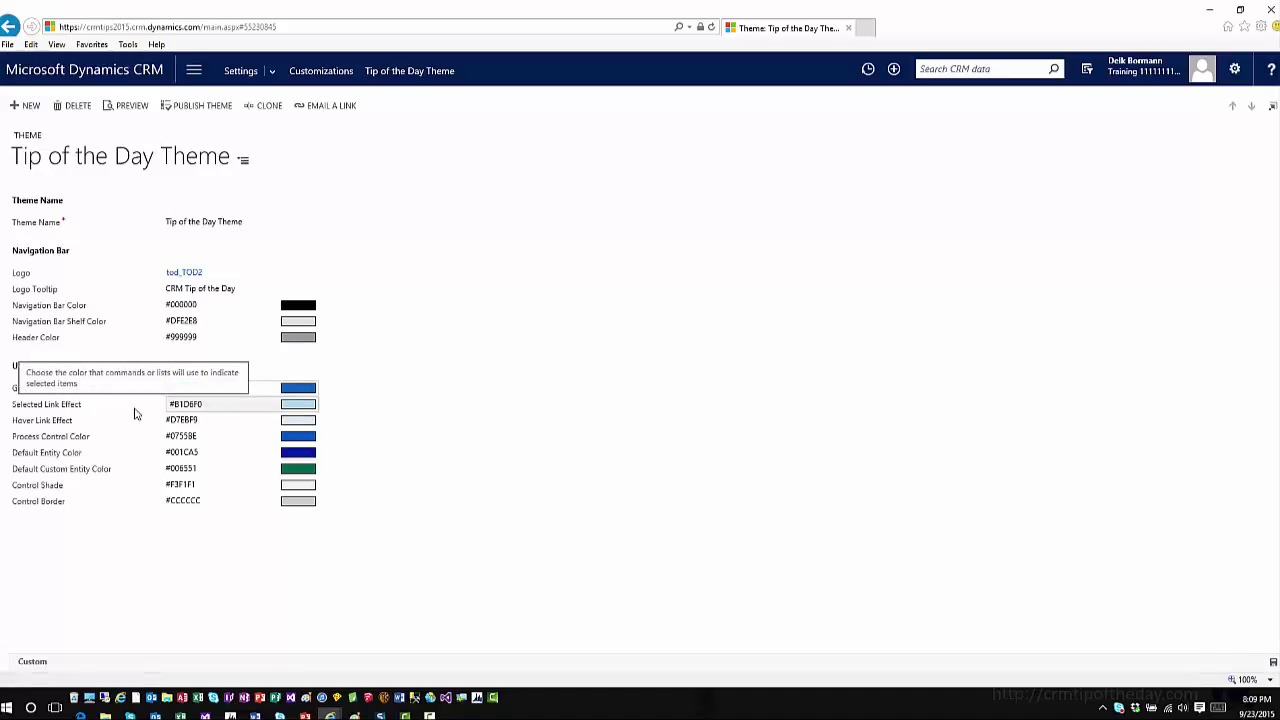
Set the theme's default custom entity color to 9900CC
{"action": "left_click", "coordinate": [228, 473]}
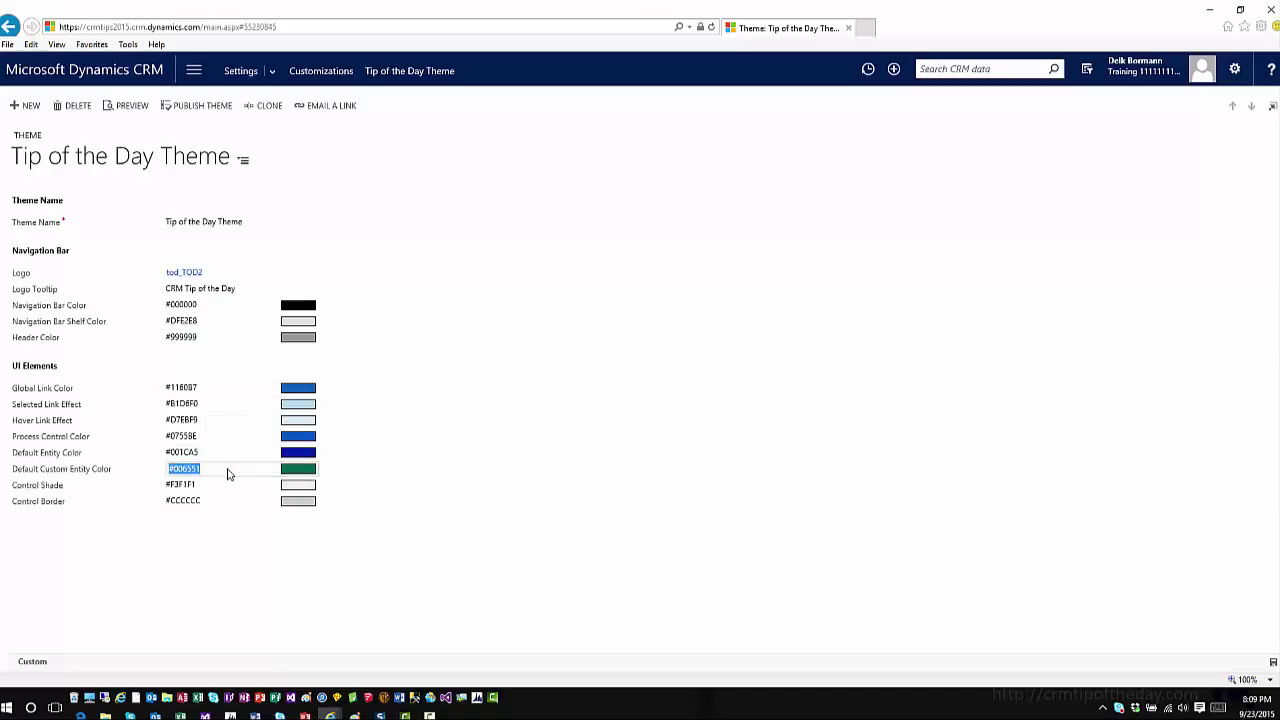
{"action": "type", "text": "9900CC"}
{"action": "key", "text": "Tab"}
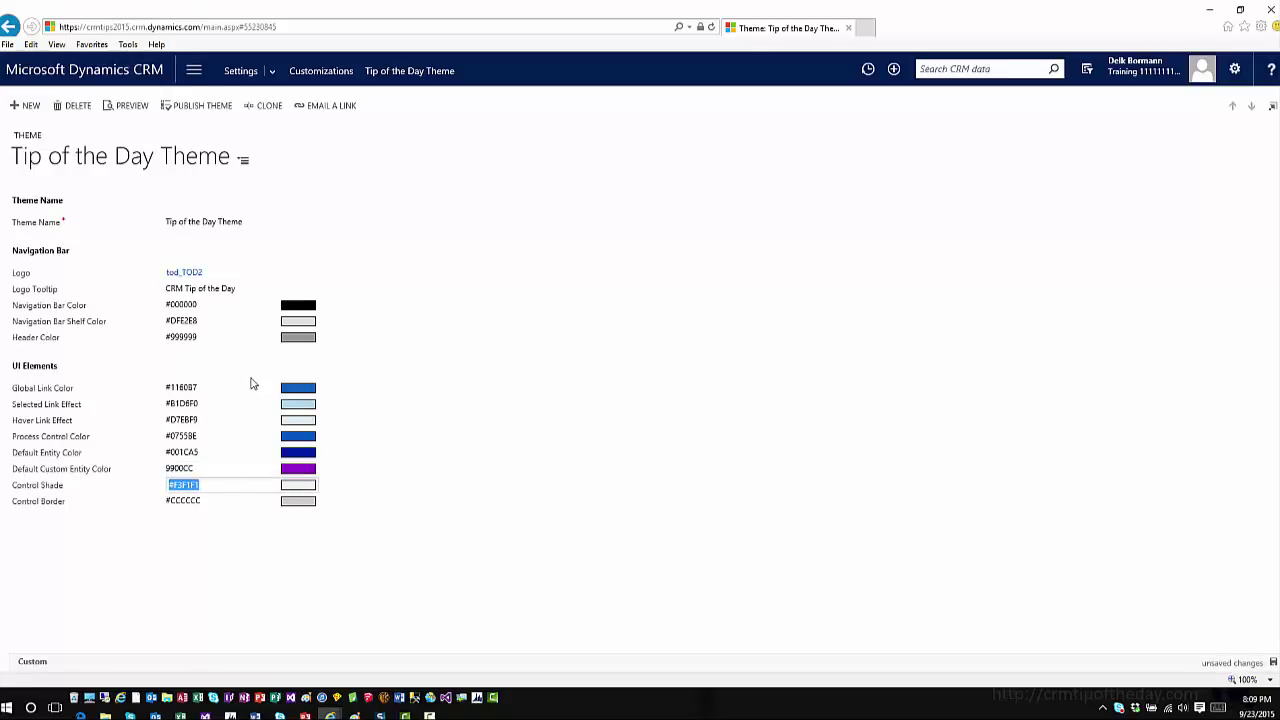
Preview the theme and examine its logo, navigation bar, shelf and entity icon colors in the Settings area
{"action": "left_click", "coordinate": [130, 108]}
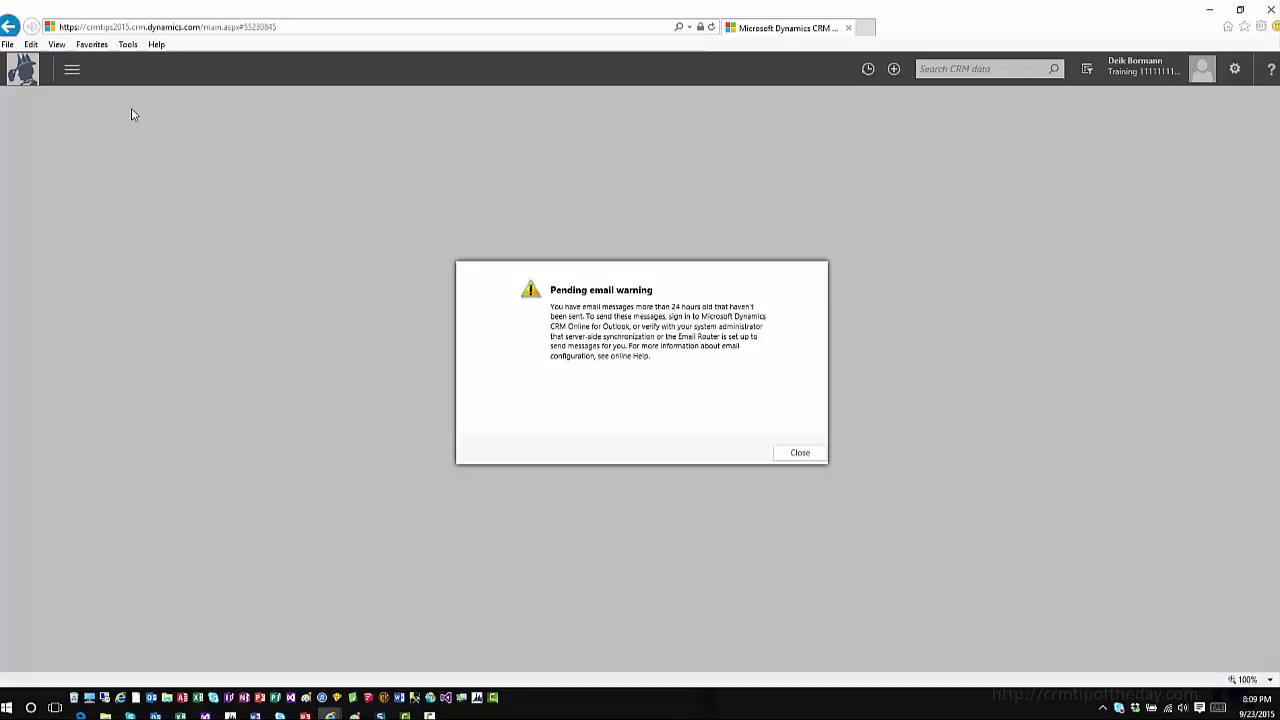
{"action": "left_click", "coordinate": [811, 455]}
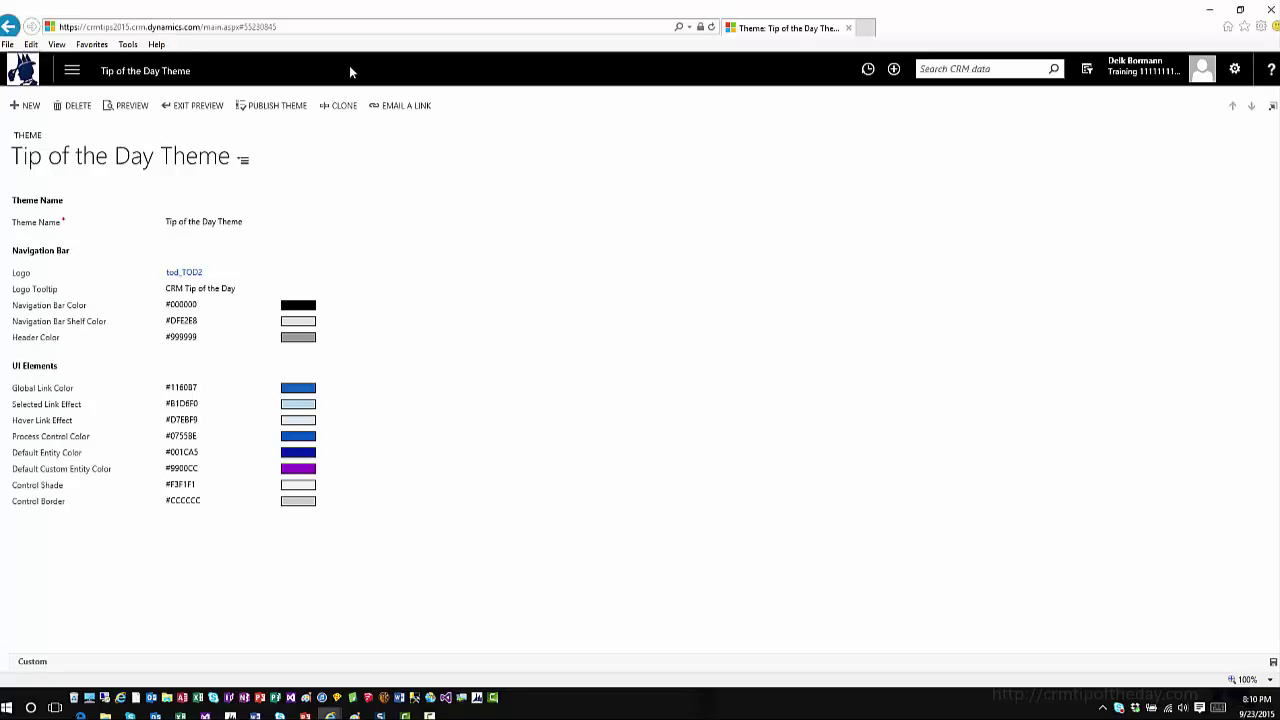
{"action": "left_click", "coordinate": [80, 74]}
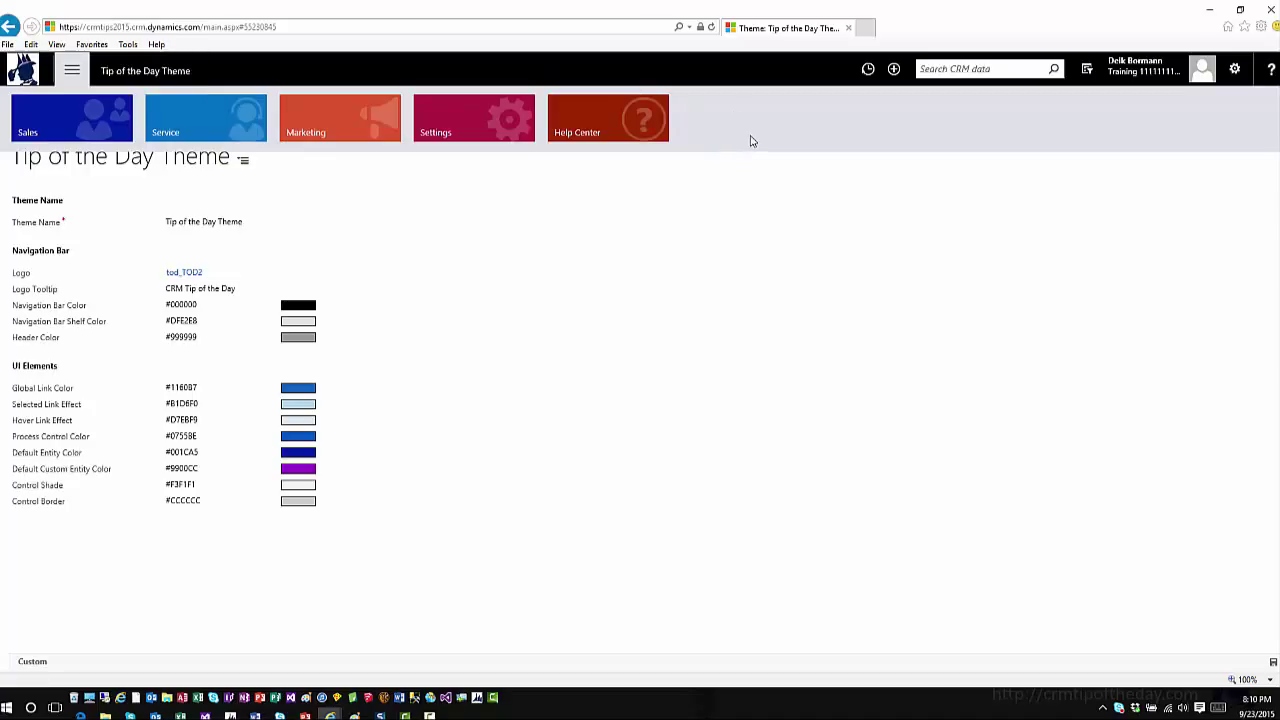
{"action": "left_click", "coordinate": [458, 124]}
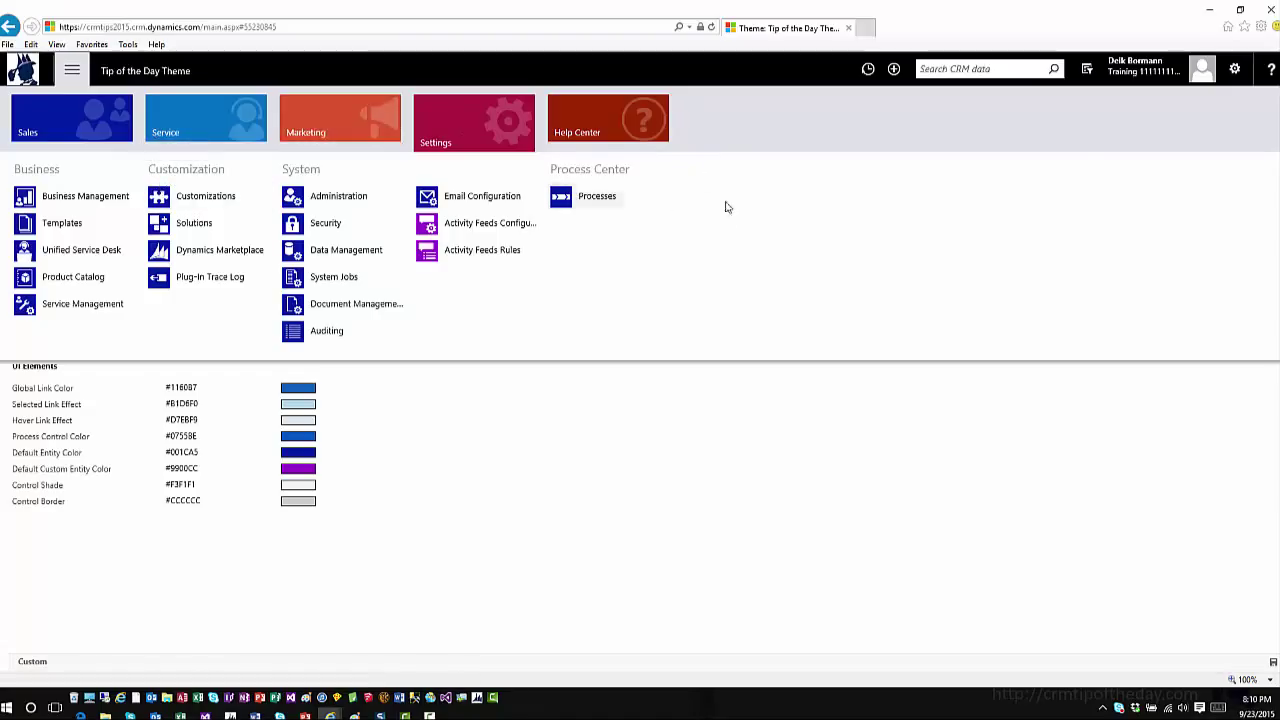
{"action": "left_click", "coordinate": [614, 467]}
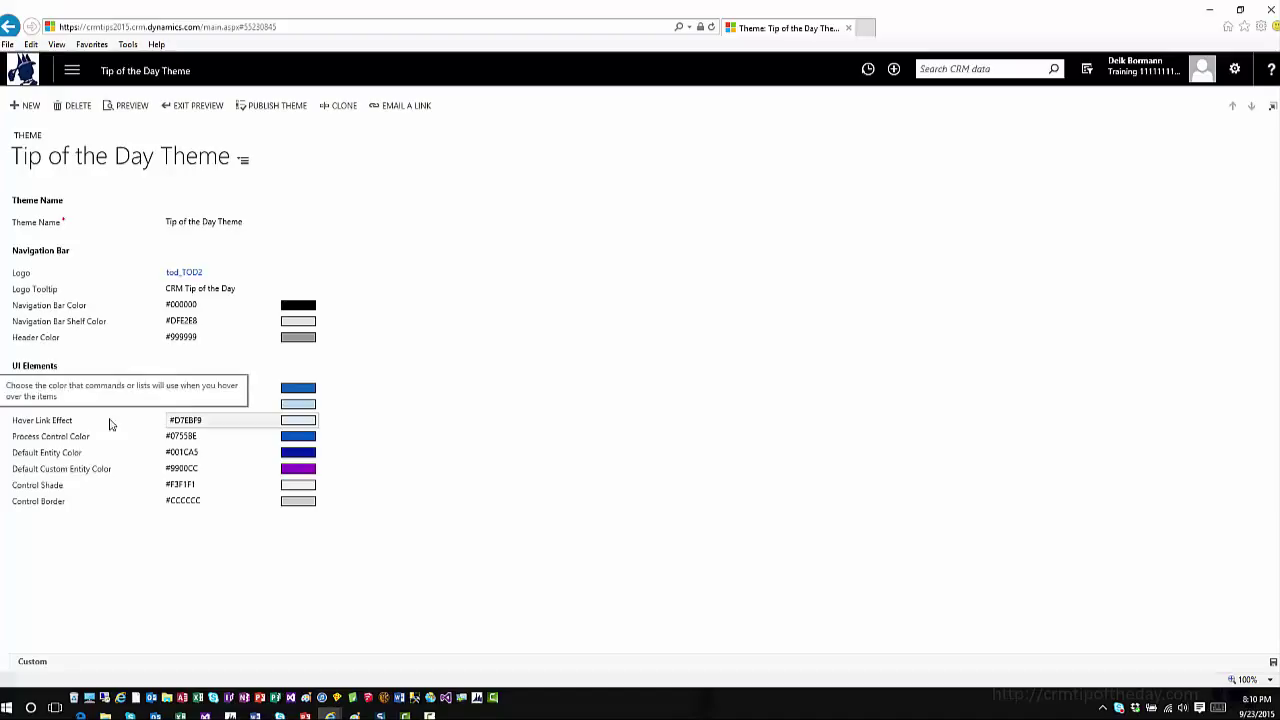
Exit the theme preview and publish the Tip of the Day Theme
{"action": "left_click", "coordinate": [206, 117]}
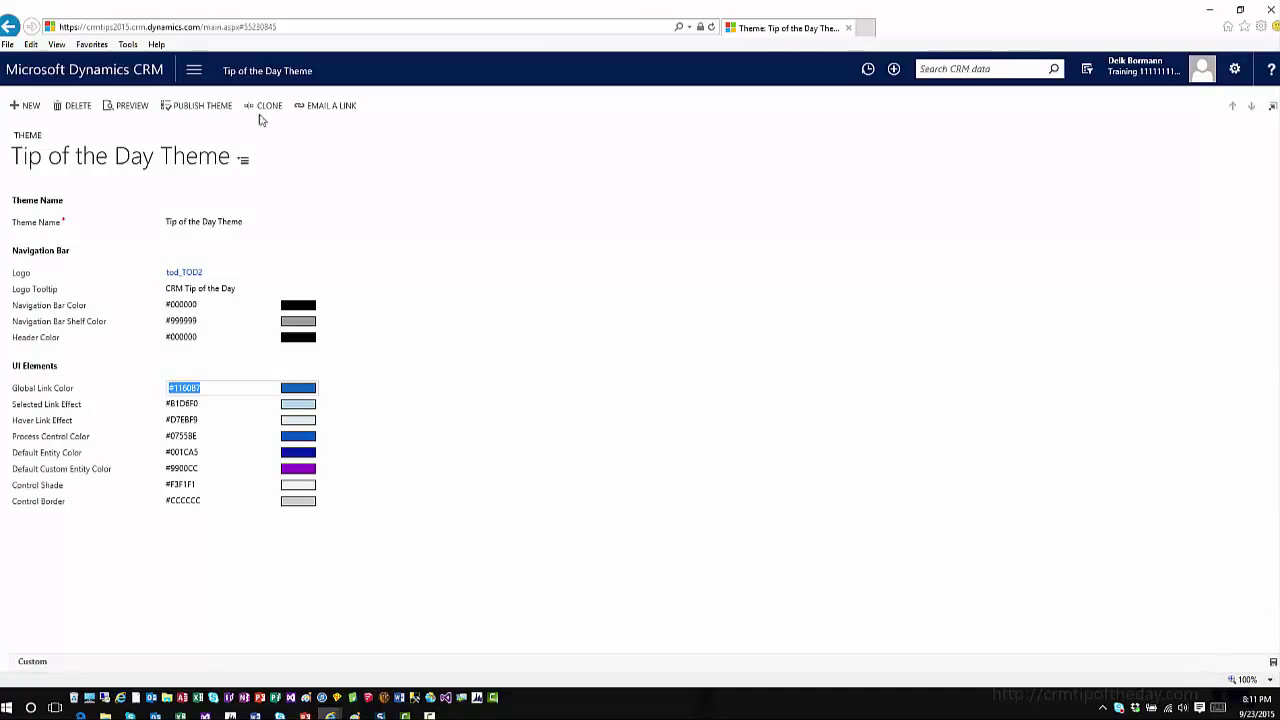
{"action": "left_click", "coordinate": [213, 112]}
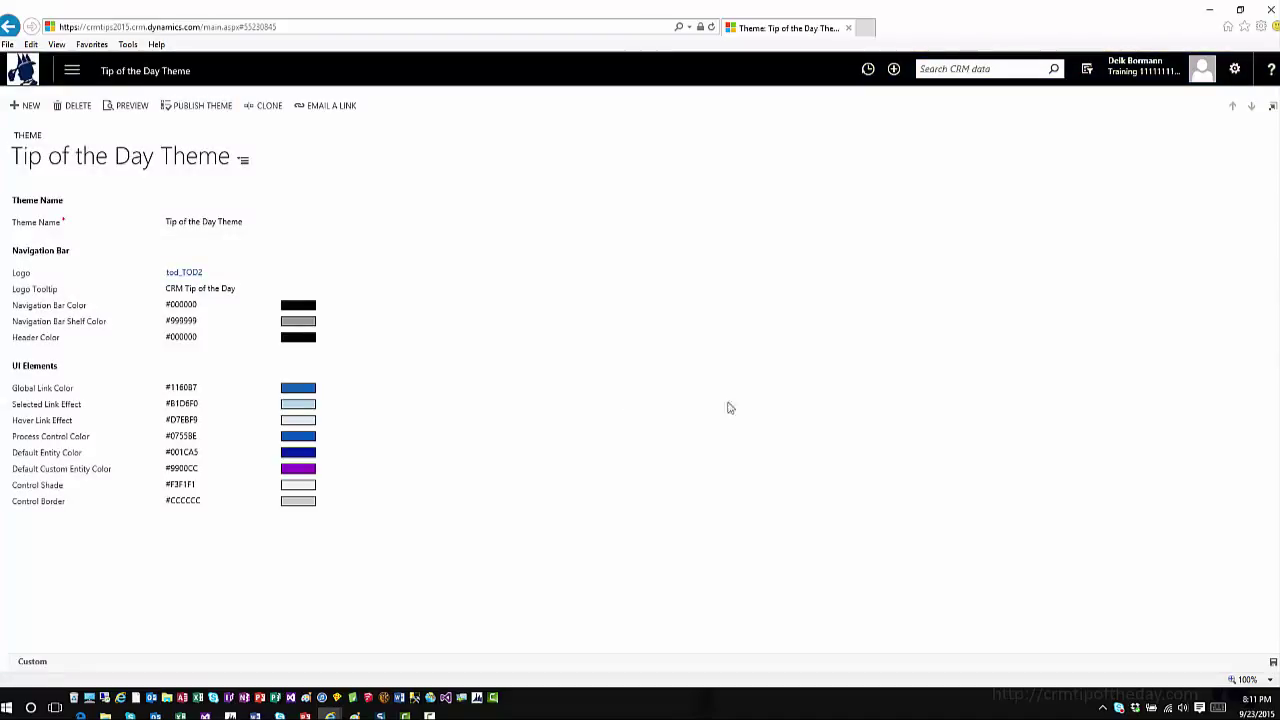
Open the Accounts list in the Sales area under the published theme
{"action": "left_click", "coordinate": [81, 82]}
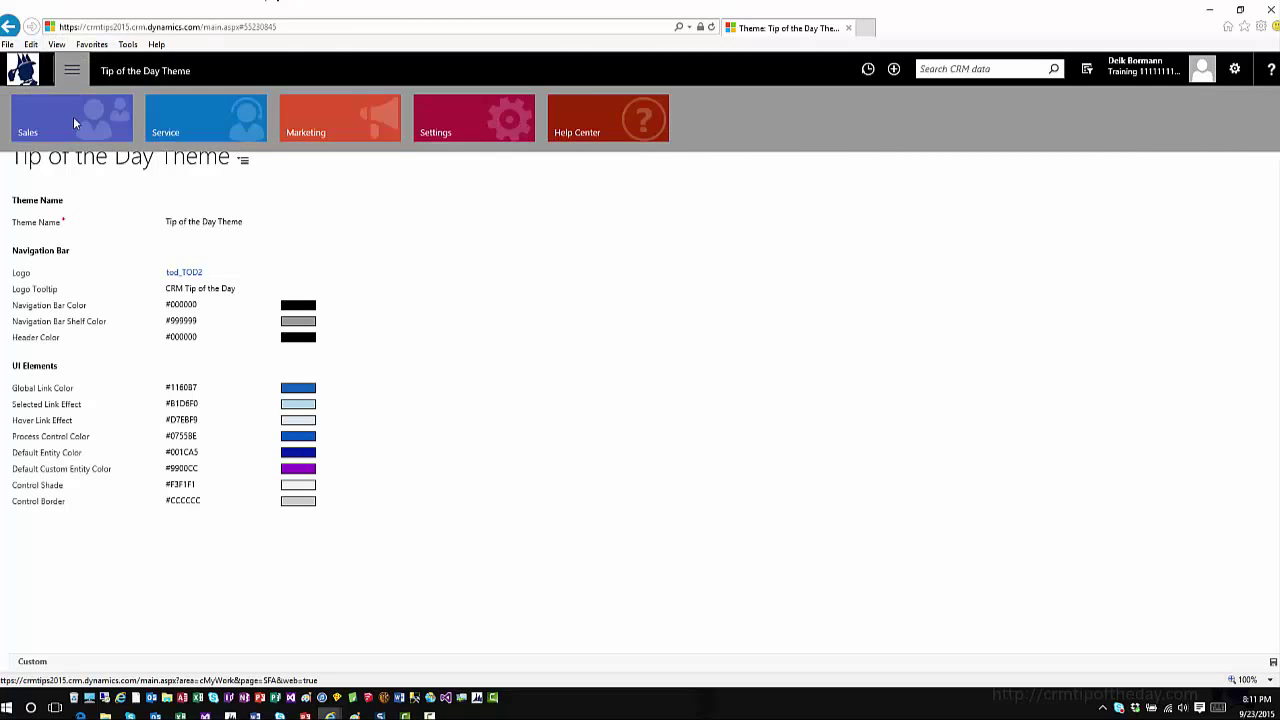
{"action": "left_click", "coordinate": [73, 118]}
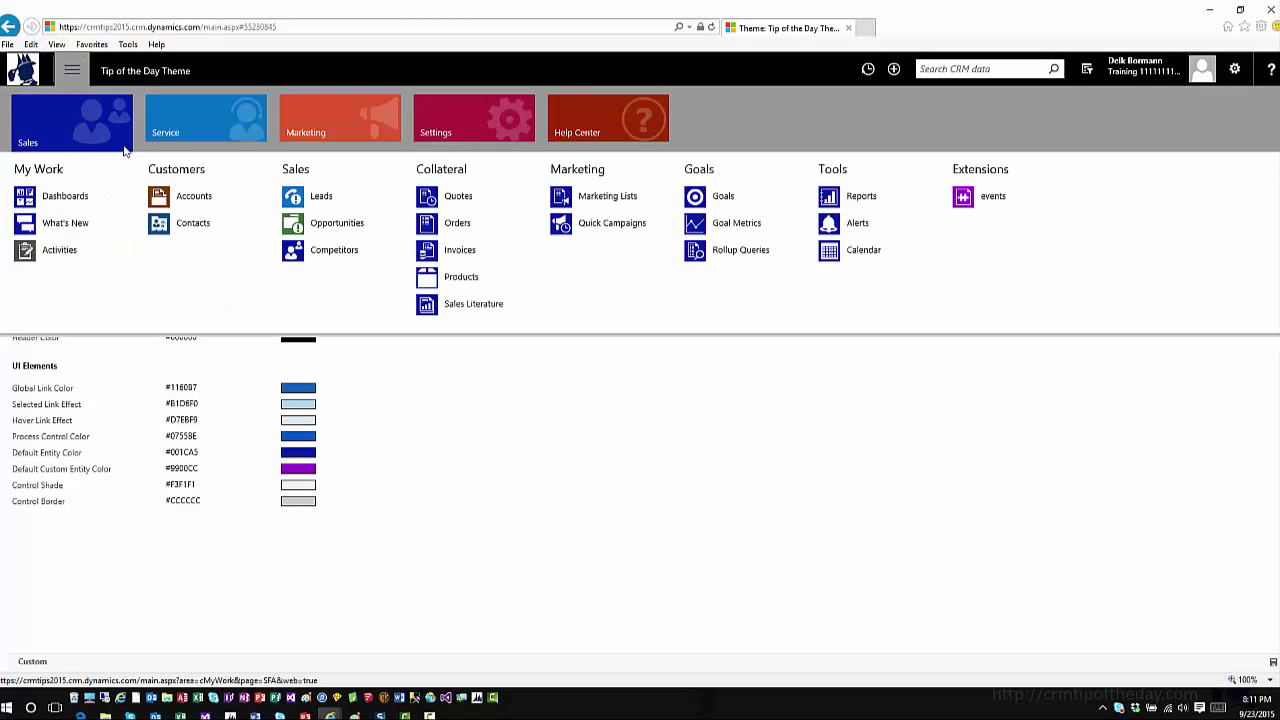
{"action": "left_click", "coordinate": [207, 208]}
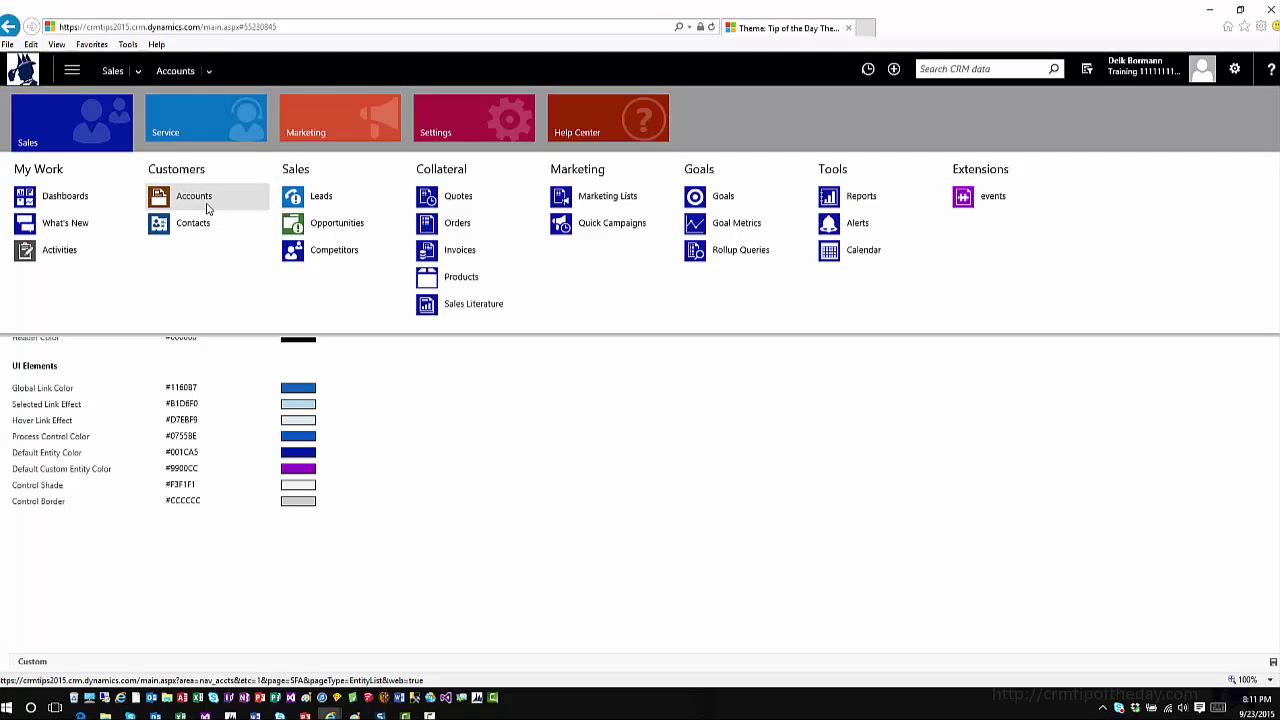